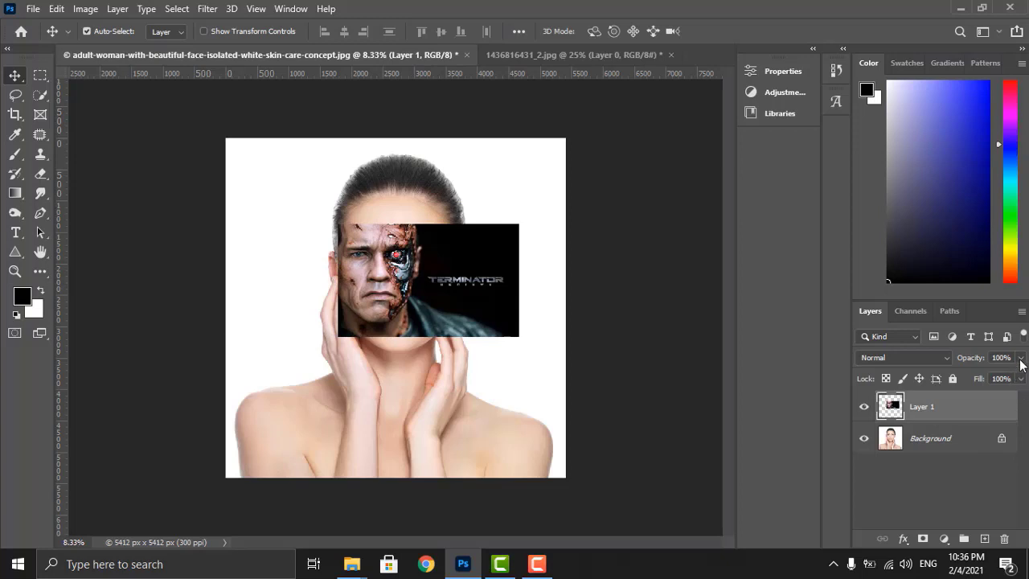
Step: Lower the opacity of the Terminator layer to 45% and move it over the woman's face
left_click(1019, 359)
left_click_drag(975, 376, 980, 375)
left_click(15, 270)
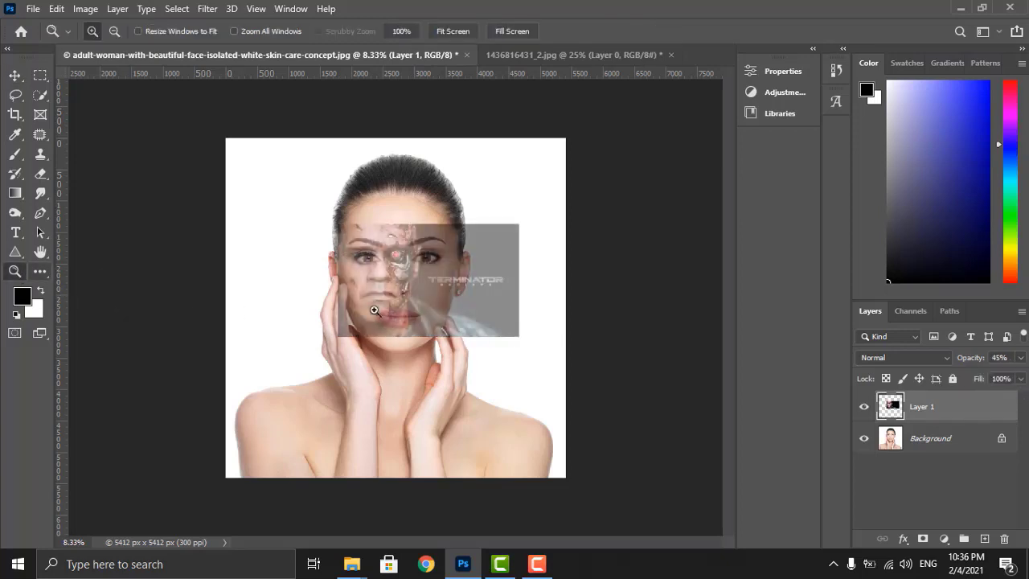
left_click(402, 310)
left_click(411, 258)
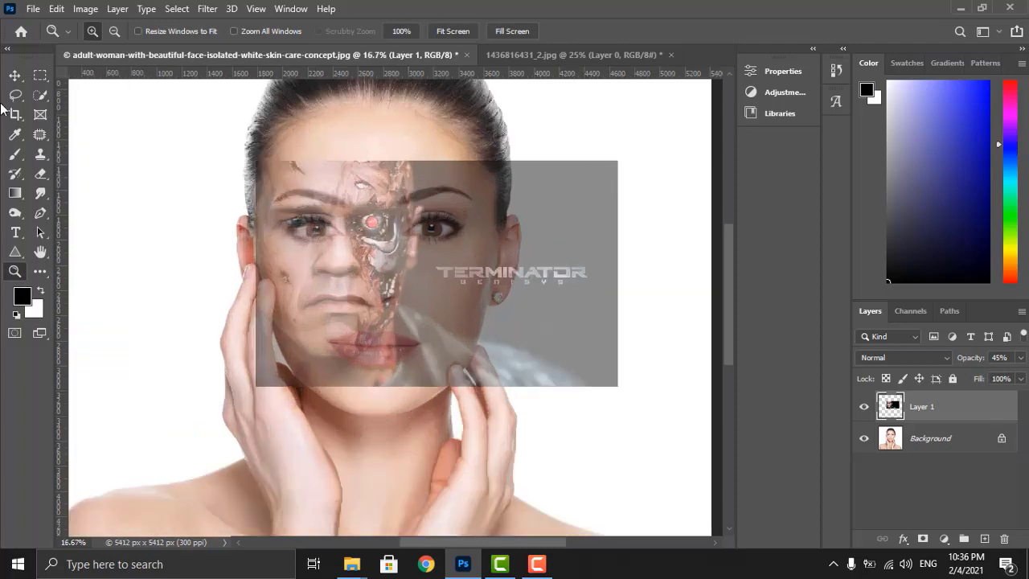
left_click(15, 75)
left_click_drag(345, 260, 397, 270)
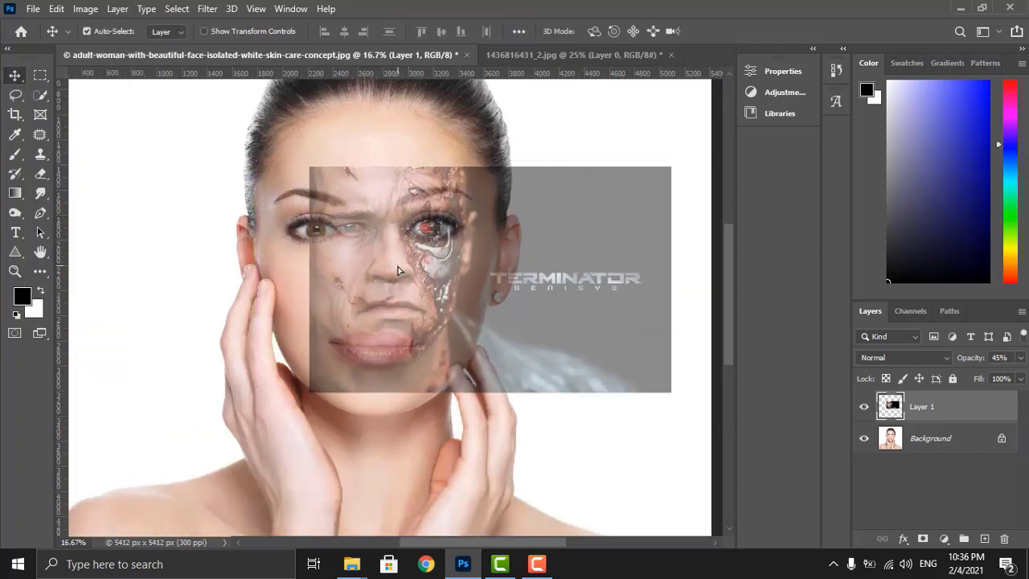
Step: Free-transform the Terminator layer to about 160.83% width and 133% height, aligning its eyes, nose, mouth and jaw with the woman's face
key("ctrl+t")
left_click_drag(309, 279, 260, 277)
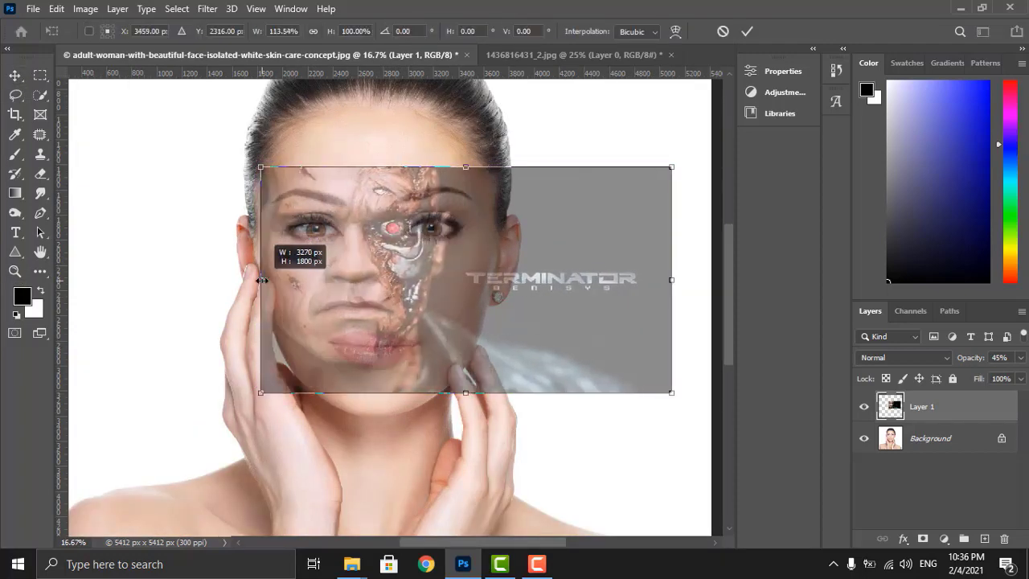
left_click_drag(671, 280, 633, 283)
left_click_drag(175, 279, 182, 280)
left_click_drag(419, 393, 419, 446)
left_click_drag(372, 365, 376, 351)
left_click_drag(185, 291, 172, 292)
left_click_drag(281, 291, 295, 290)
left_click_drag(183, 292, 161, 292)
left_click_drag(255, 300, 275, 299)
left_click_drag(691, 291, 706, 291)
left_click_drag(446, 435, 442, 458)
left_click_drag(180, 301, 166, 301)
left_click_drag(303, 289, 308, 285)
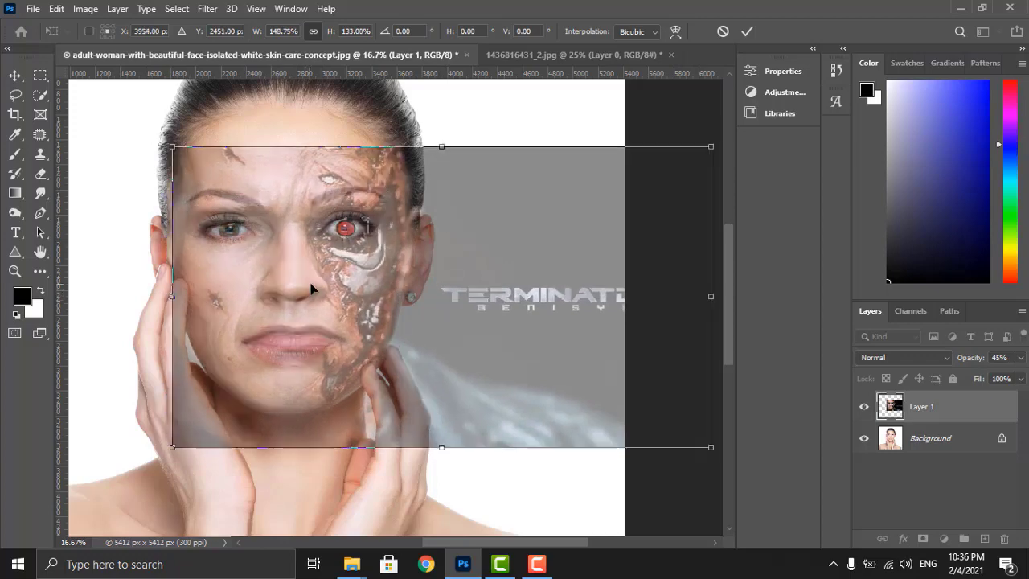
left_click_drag(175, 297, 172, 298)
left_click_drag(710, 296, 704, 296)
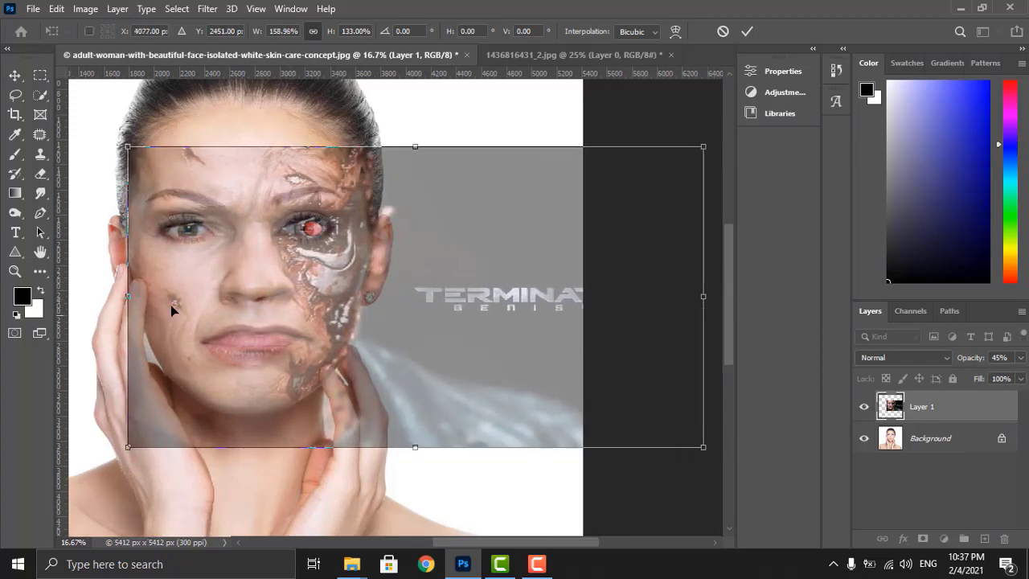
left_click_drag(130, 296, 124, 297)
Step: Restore the Terminator layer to 100% opacity and place it beneath the unlocked Background portrait layer
left_click(1020, 357)
left_click_drag(978, 375, 1018, 375)
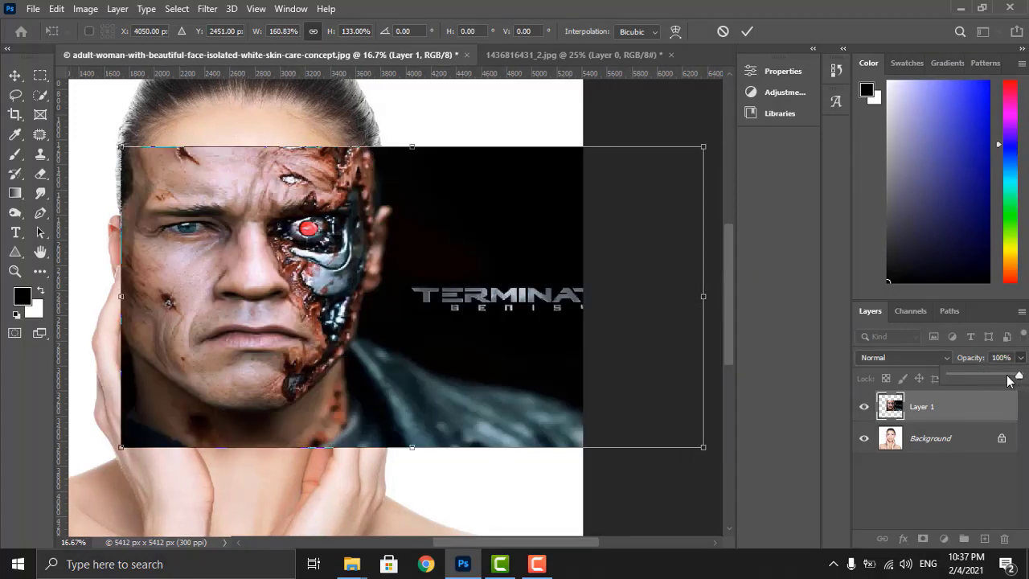
left_click_drag(927, 406, 931, 474)
left_click(1000, 440)
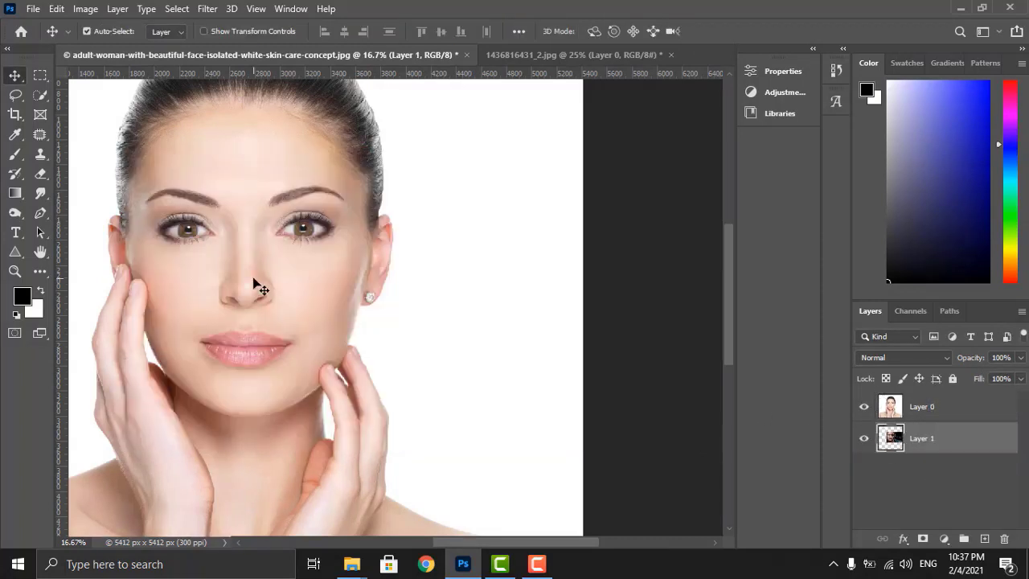
Step: Add a layer mask to the portrait layer and brush black over the forehead, robotic eye, both cheeks and jaw to reveal the Terminator face
left_click(934, 419)
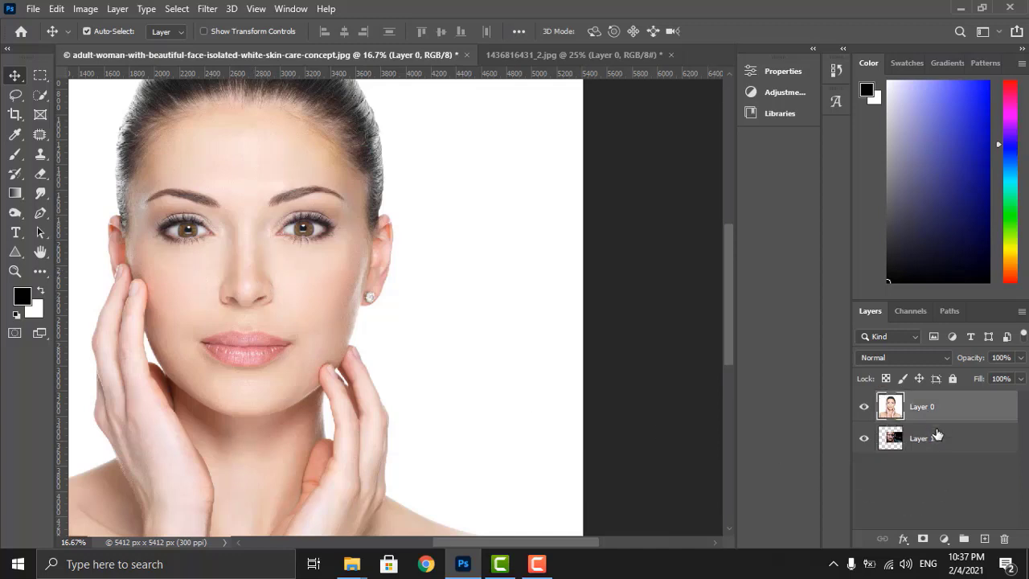
left_click(923, 539)
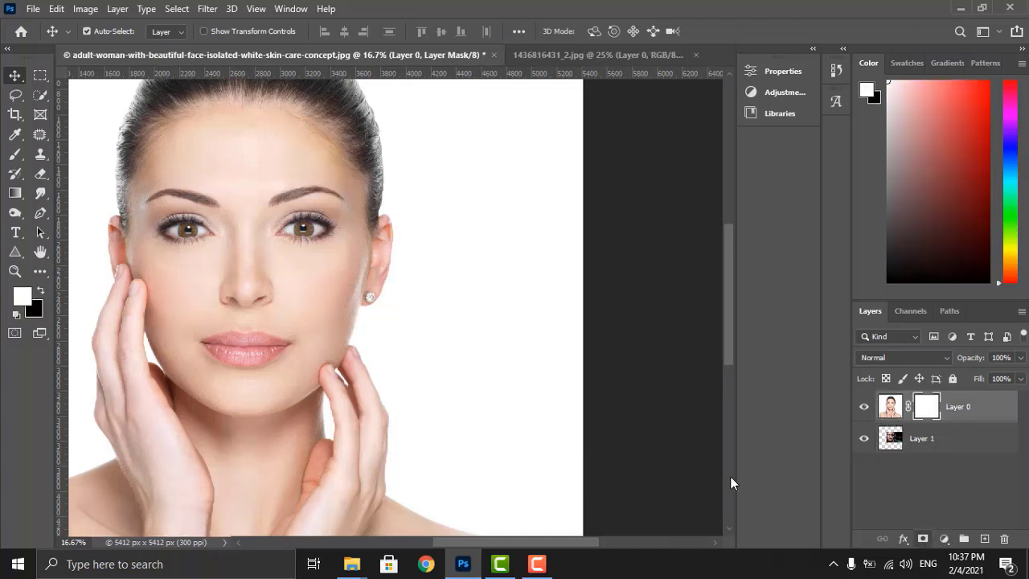
left_click(15, 154)
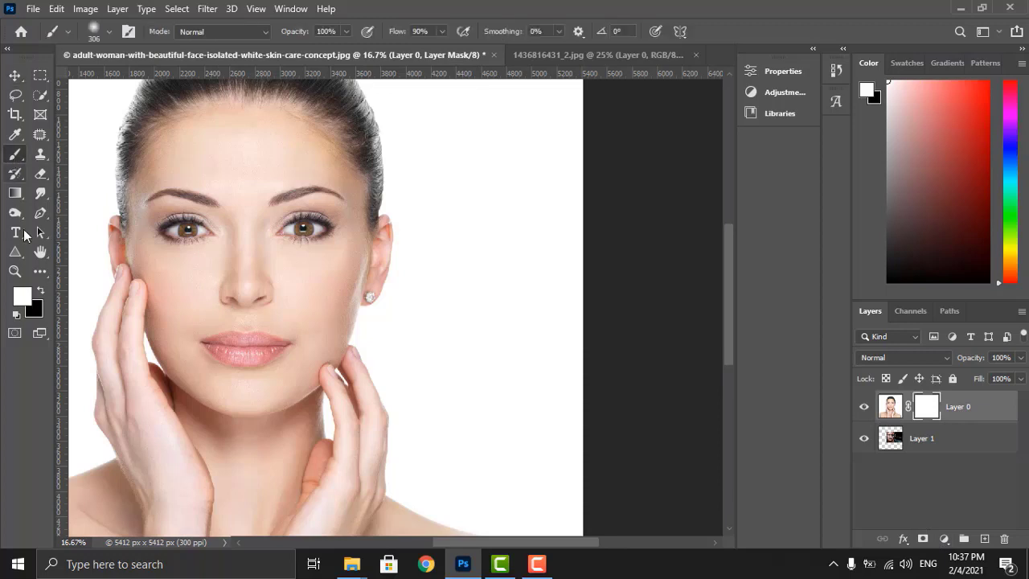
left_click(39, 291)
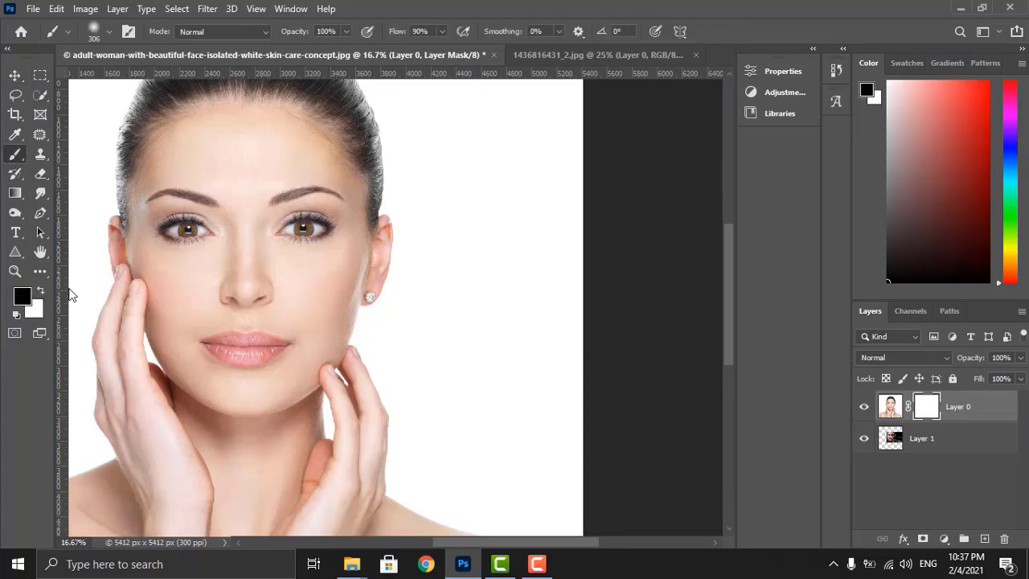
mouse_move(308, 232)
left_mouse_down()
mouse_move(290, 220)
mouse_move(293, 193)
mouse_move(326, 219)
mouse_move(297, 273)
mouse_move(291, 252)
mouse_move(292, 288)
mouse_move(287, 170)
mouse_move(306, 163)
mouse_move(326, 201)
mouse_move(338, 157)
mouse_move(283, 154)
mouse_move(338, 233)
mouse_move(329, 274)
mouse_move(318, 241)
mouse_move(326, 286)
mouse_move(354, 199)
mouse_move(348, 257)
mouse_move(321, 329)
mouse_move(274, 221)
mouse_move(293, 243)
mouse_move(241, 182)
mouse_move(192, 160)
mouse_move(239, 171)
mouse_move(240, 195)
left_mouse_up()
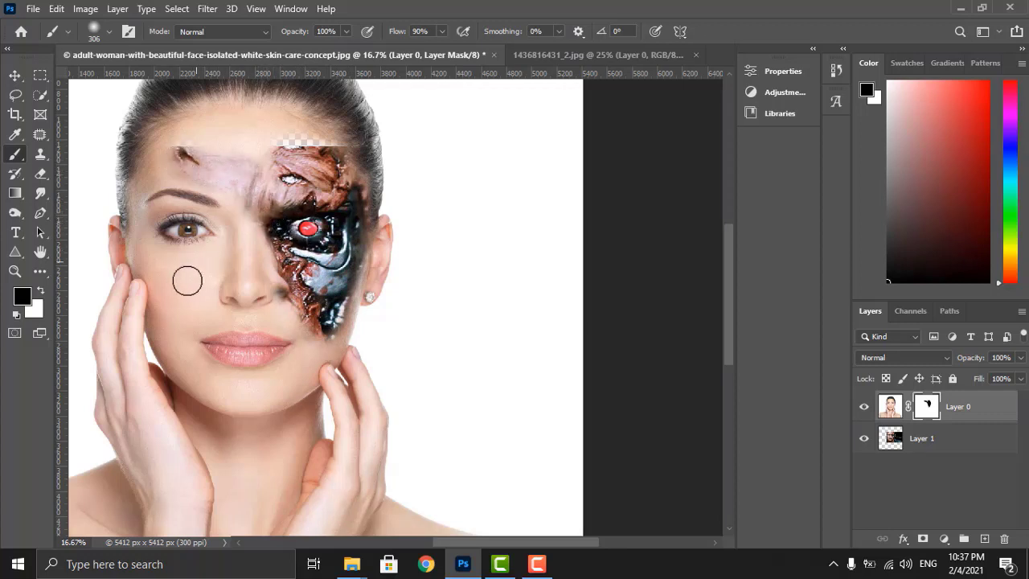
mouse_move(184, 285)
left_mouse_down()
mouse_move(172, 320)
mouse_move(199, 316)
left_mouse_up()
mouse_move(296, 299)
left_mouse_down()
mouse_move(310, 342)
mouse_move(303, 373)
mouse_move(265, 391)
mouse_move(296, 378)
mouse_move(340, 329)
mouse_move(339, 197)
left_mouse_up()
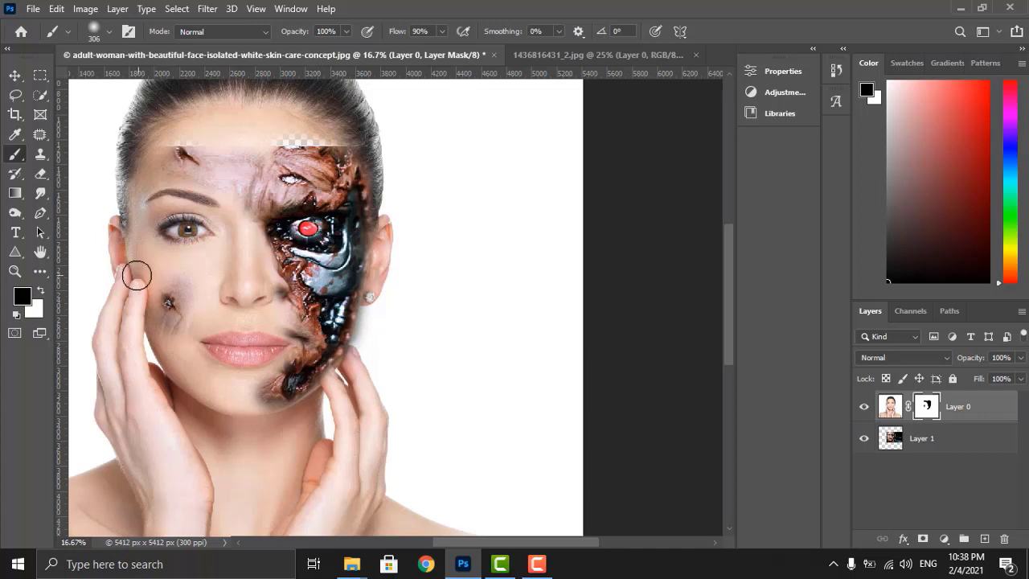
Step: Brush white on the portrait's mask to restore skin along the hairline, forehead, nose, chin and wound edges
left_click(41, 291)
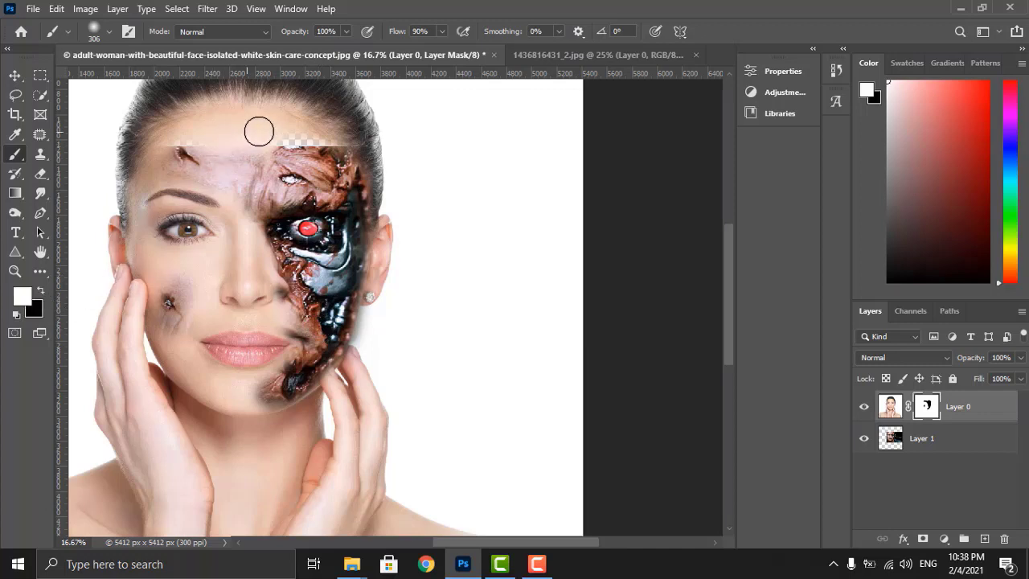
mouse_move(291, 135)
left_mouse_down()
mouse_move(369, 149)
mouse_move(372, 159)
mouse_move(361, 150)
mouse_move(384, 168)
left_mouse_up()
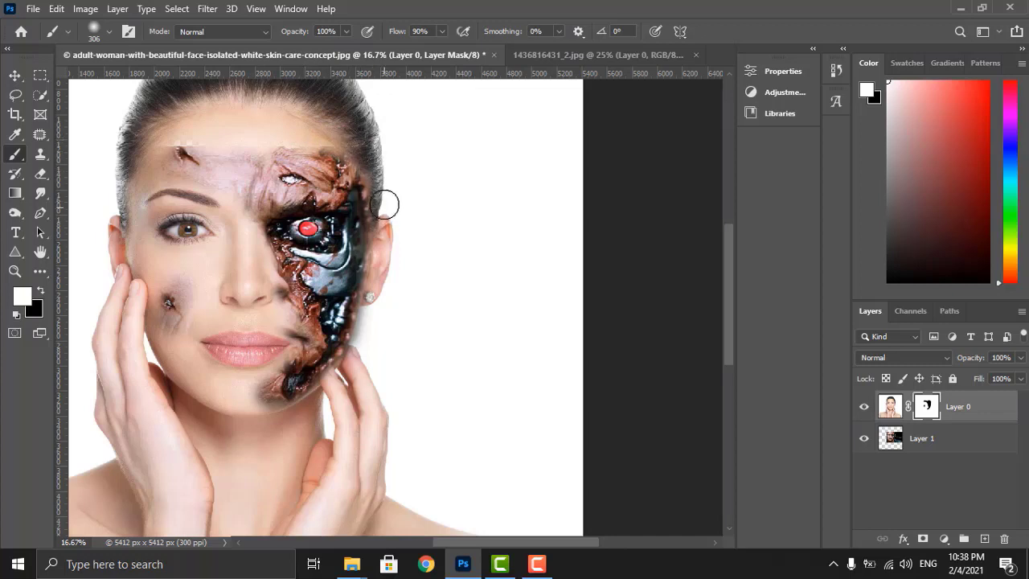
mouse_move(270, 151)
left_mouse_down()
mouse_move(182, 128)
mouse_move(151, 144)
mouse_move(180, 191)
left_mouse_up()
mouse_move(245, 202)
left_mouse_down()
mouse_move(250, 190)
mouse_move(249, 212)
left_mouse_up()
mouse_move(252, 288)
left_mouse_down()
mouse_move(265, 290)
mouse_move(275, 299)
mouse_move(261, 323)
mouse_move(294, 341)
mouse_move(263, 378)
mouse_move(277, 366)
mouse_move(275, 395)
mouse_move(288, 347)
mouse_move(281, 389)
left_mouse_up()
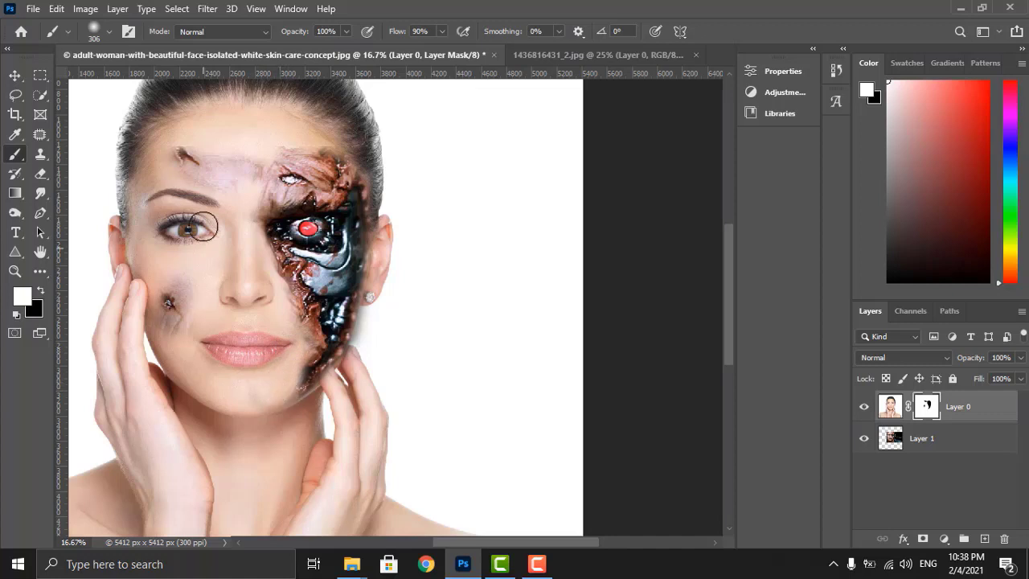
mouse_move(233, 163)
left_mouse_down()
mouse_move(260, 205)
mouse_move(219, 189)
mouse_move(202, 249)
mouse_move(221, 274)
mouse_move(256, 226)
mouse_move(276, 161)
mouse_move(303, 154)
mouse_move(221, 263)
mouse_move(223, 291)
mouse_move(294, 392)
left_mouse_up()
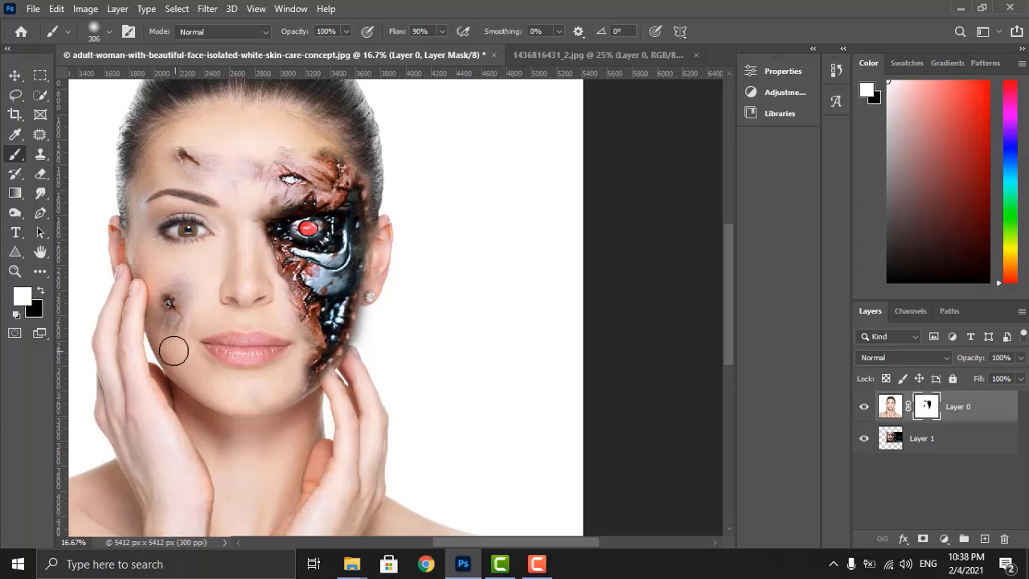
left_click_drag(174, 350, 169, 339)
Step: Add a Levels adjustment layer above the portrait with the midtone value set to 0.87
left_click(944, 538)
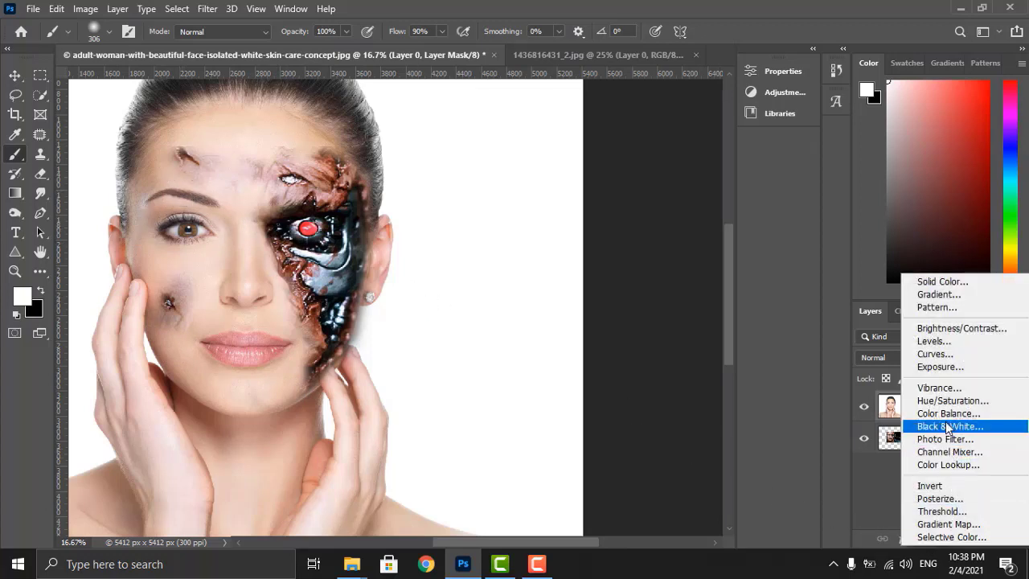
left_click(956, 340)
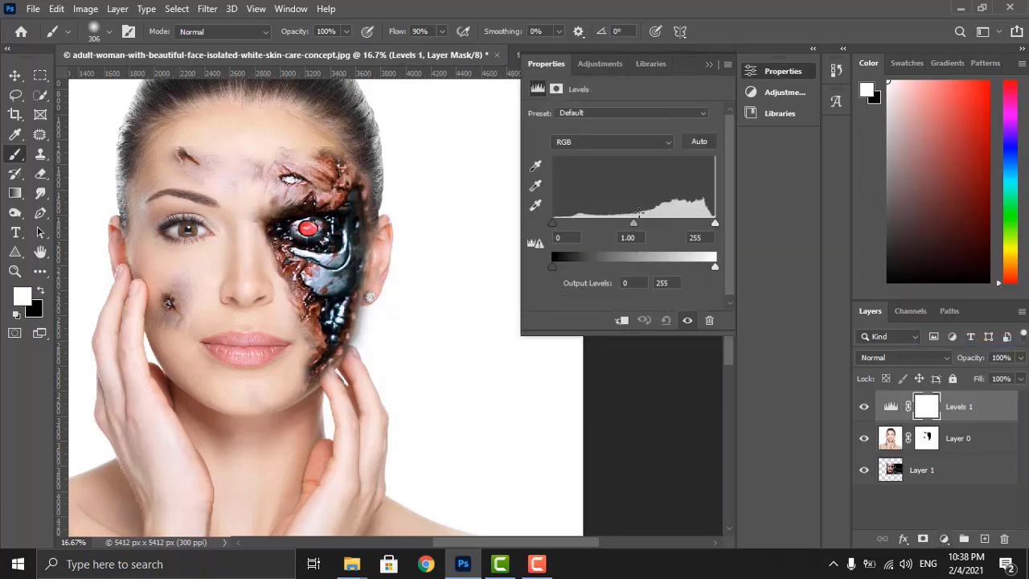
left_click_drag(634, 226, 641, 229)
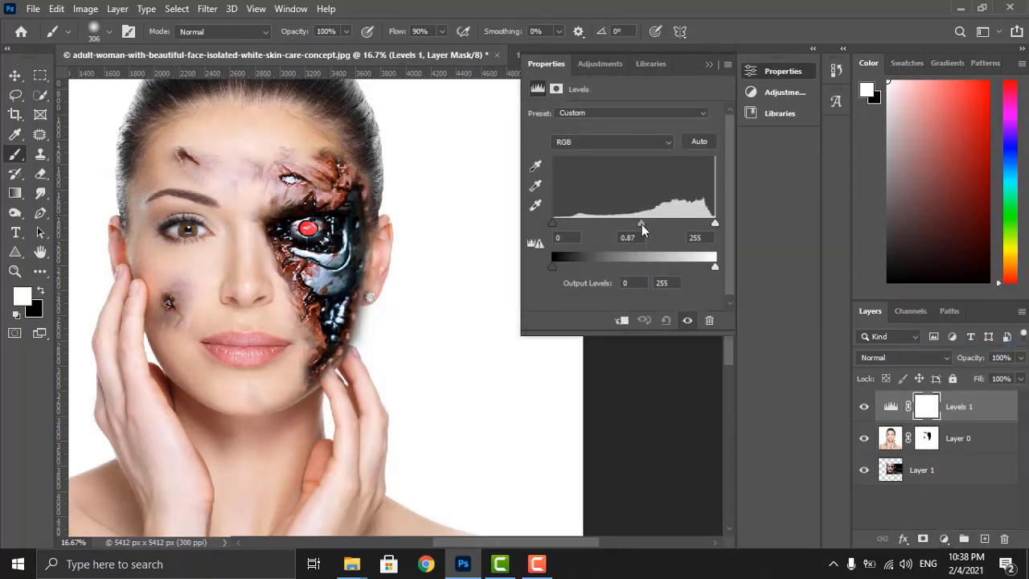
left_click(709, 64)
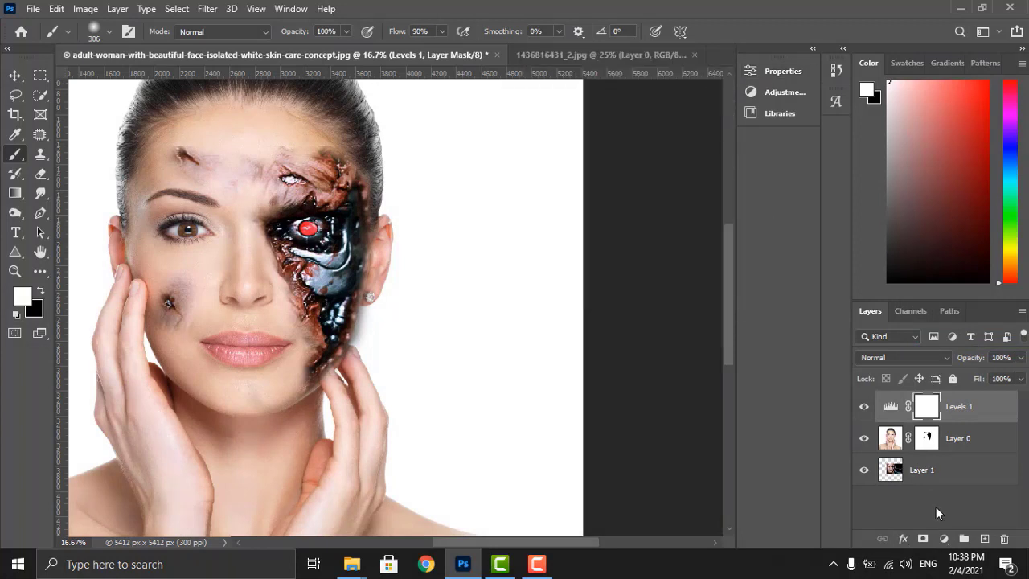
Step: Add a Curves adjustment layer and pull the middle of the RGB curve slightly down to darken the midtones
left_click(944, 538)
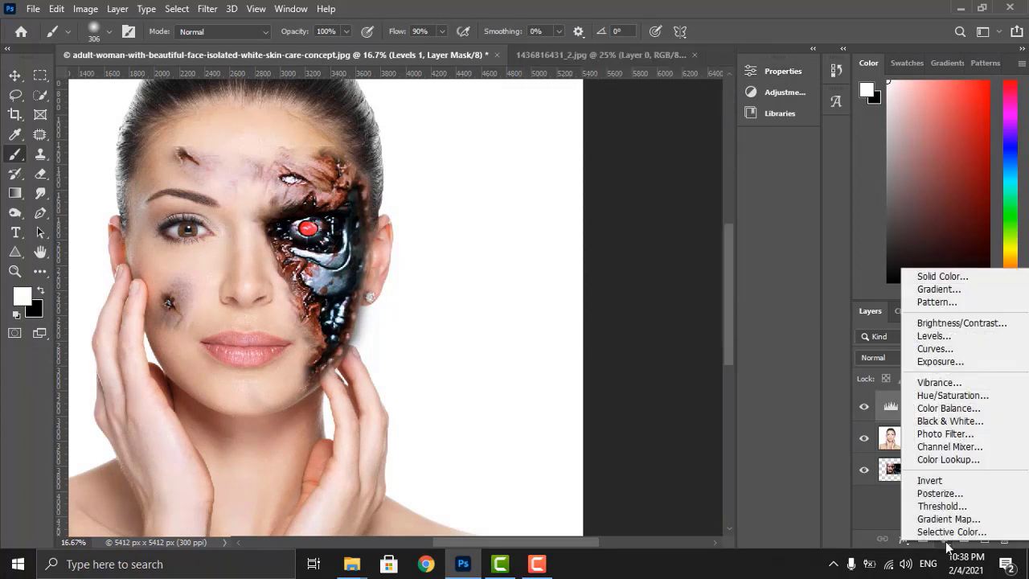
left_click(936, 348)
left_click_drag(634, 224, 645, 230)
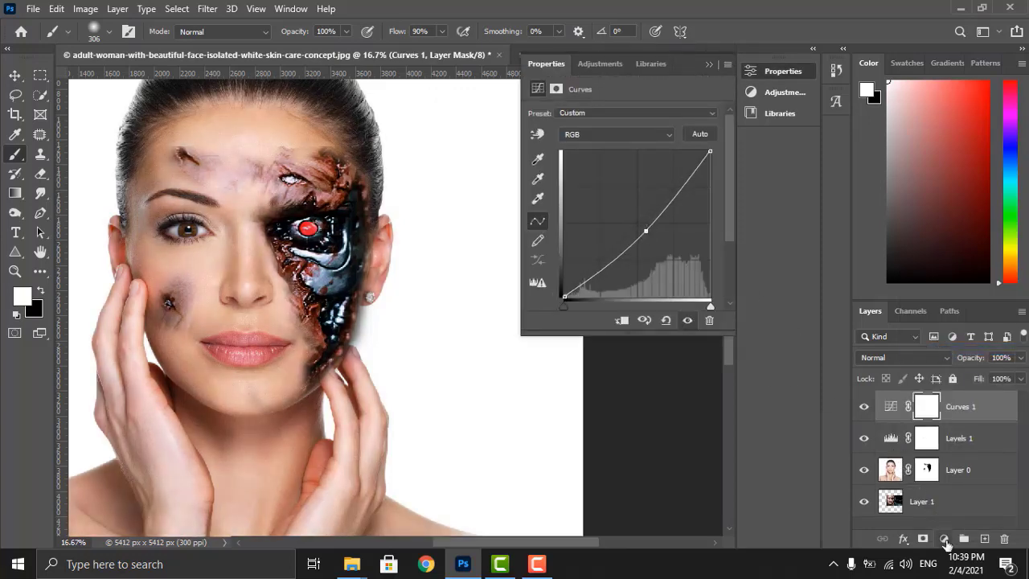
left_click(945, 539)
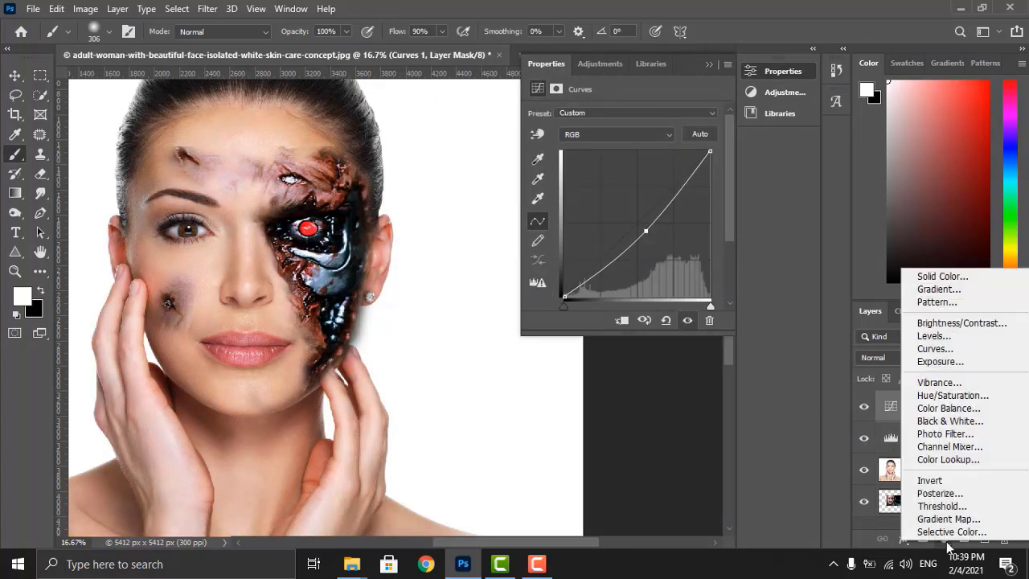
left_click(706, 61)
left_click(708, 64)
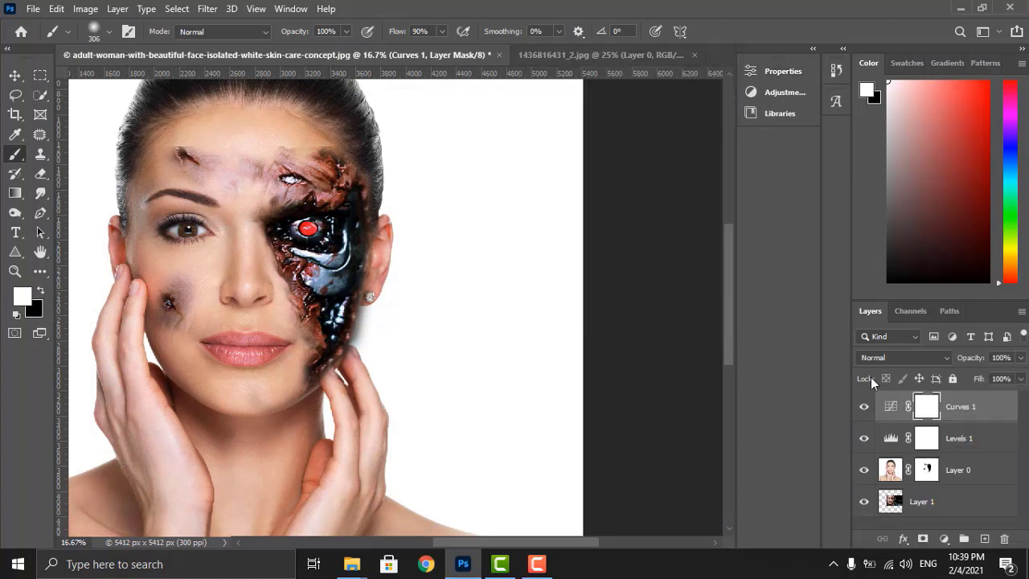
Step: Add a Hue/Saturation adjustment layer with saturation +18 and lightness +8
left_click(944, 539)
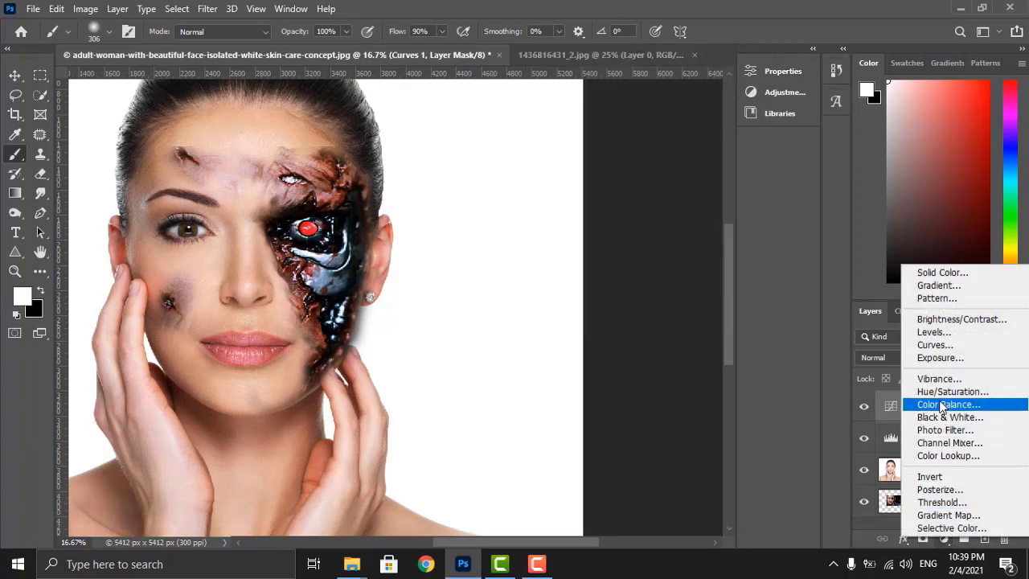
left_click(940, 265)
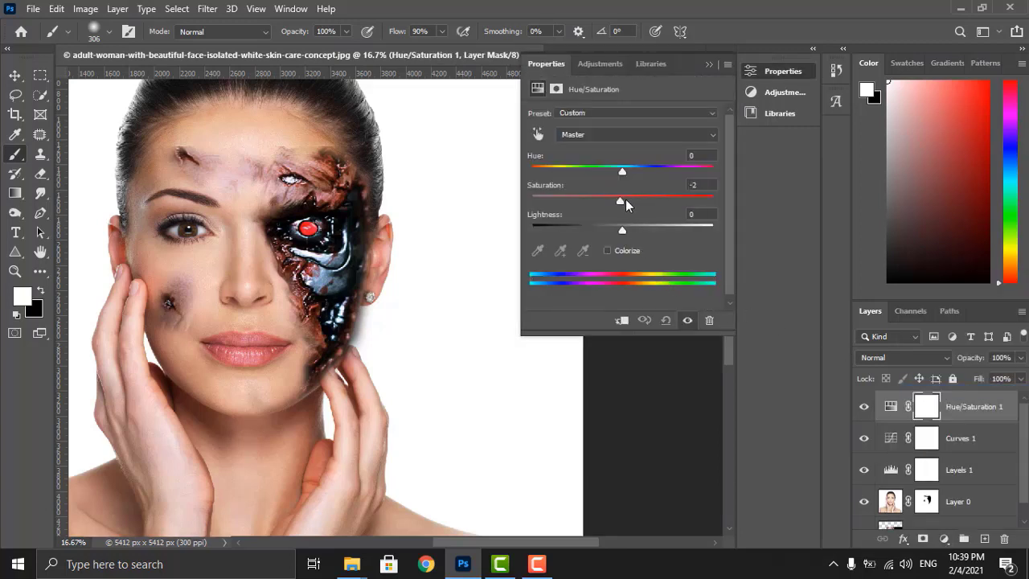
left_click_drag(643, 205, 631, 230)
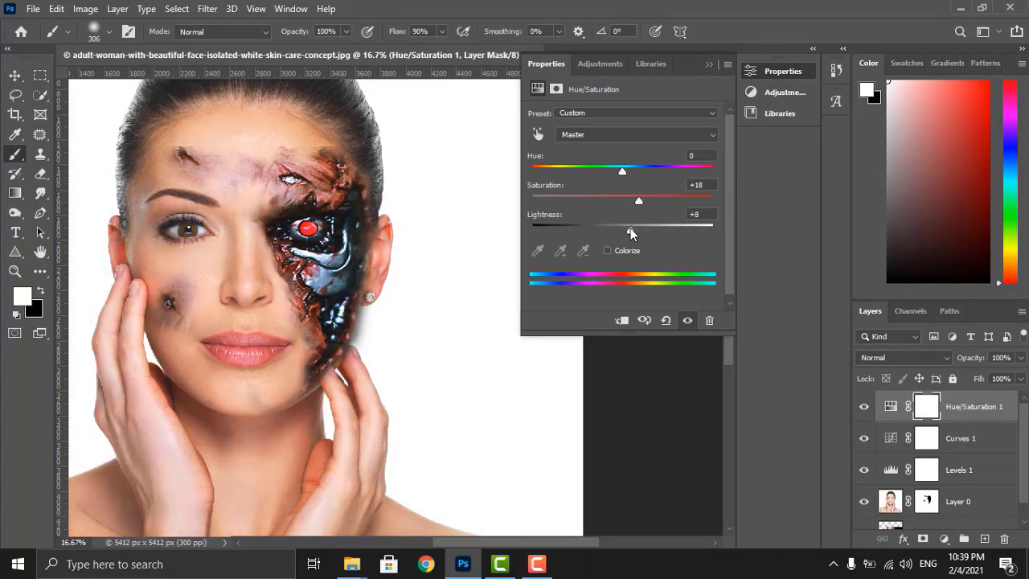
left_click(708, 67)
Step: Select all layers from Hue/Saturation 1 down to Layer 1 and convert them to one smart object
scroll(1027, 438, "down", 1)
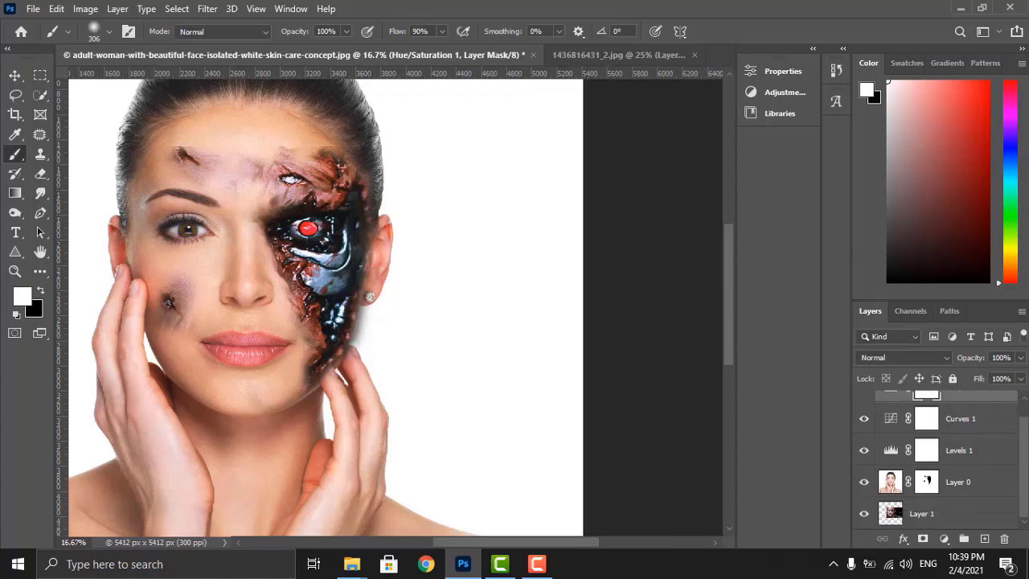
scroll(1027, 439, "up", 1)
scroll(1027, 439, "down", 1)
left_click(960, 511)
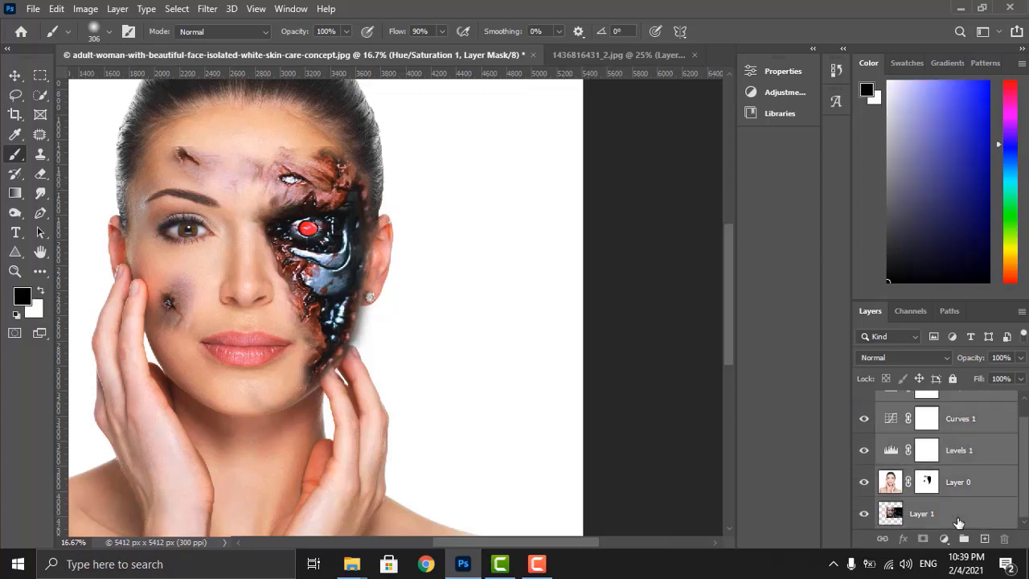
right_click(960, 512)
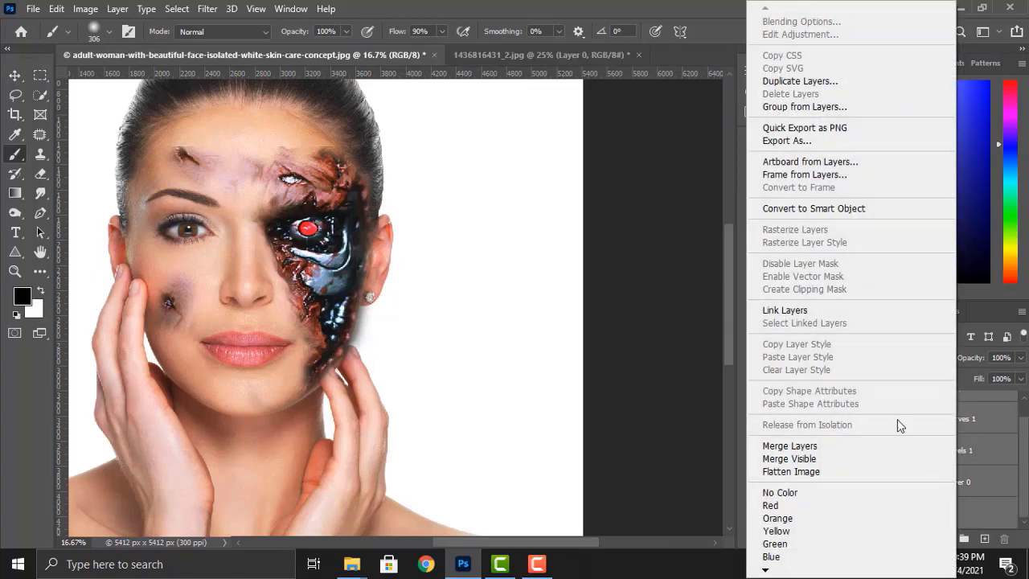
left_click(834, 211)
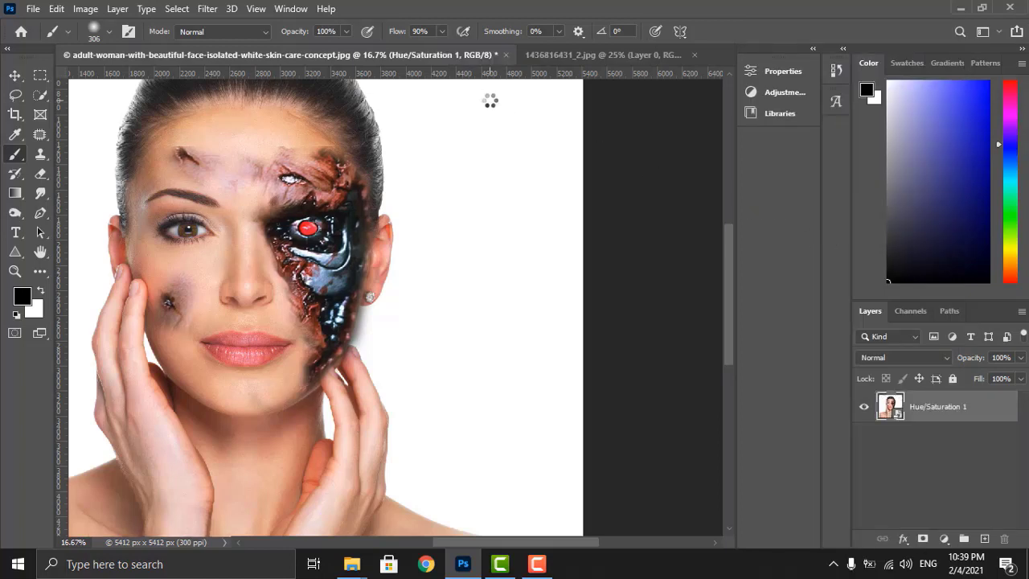
Step: Start the Camera Raw Filter on the smart object and set temperature +7, exposure +0.15, contrast +13, shadows +38 and whites +21
left_click(255, 9)
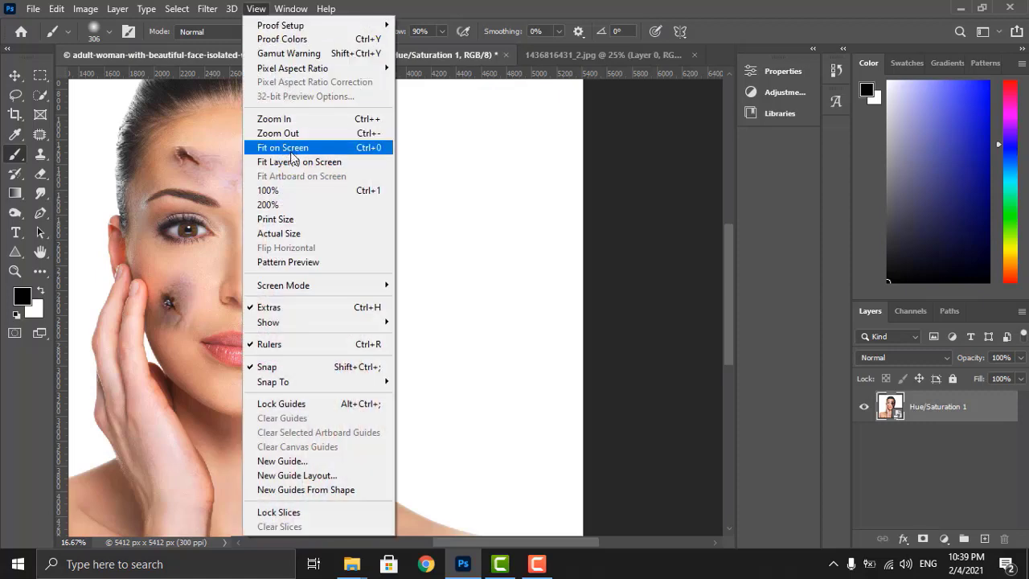
left_click(291, 149)
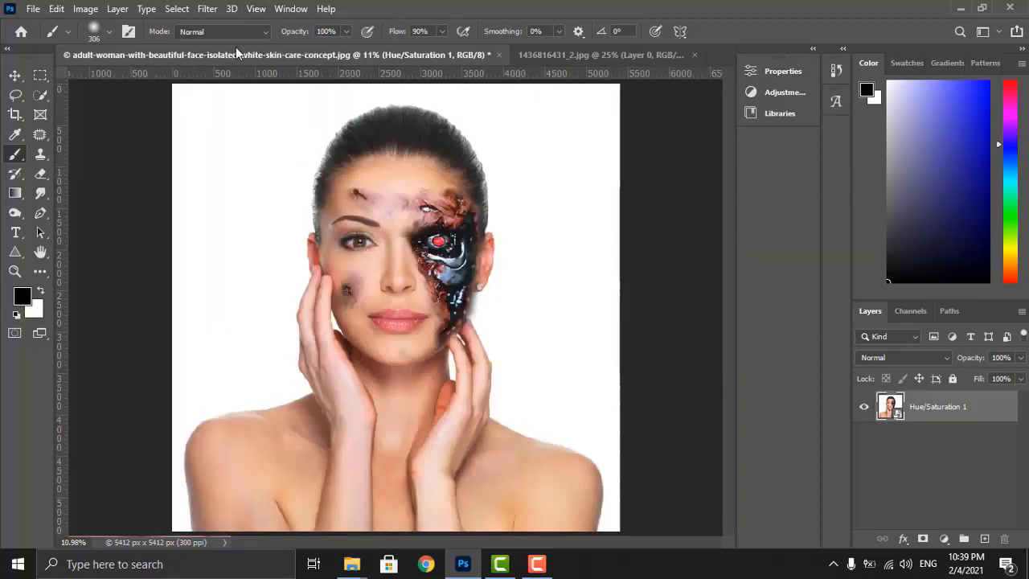
left_click(207, 8)
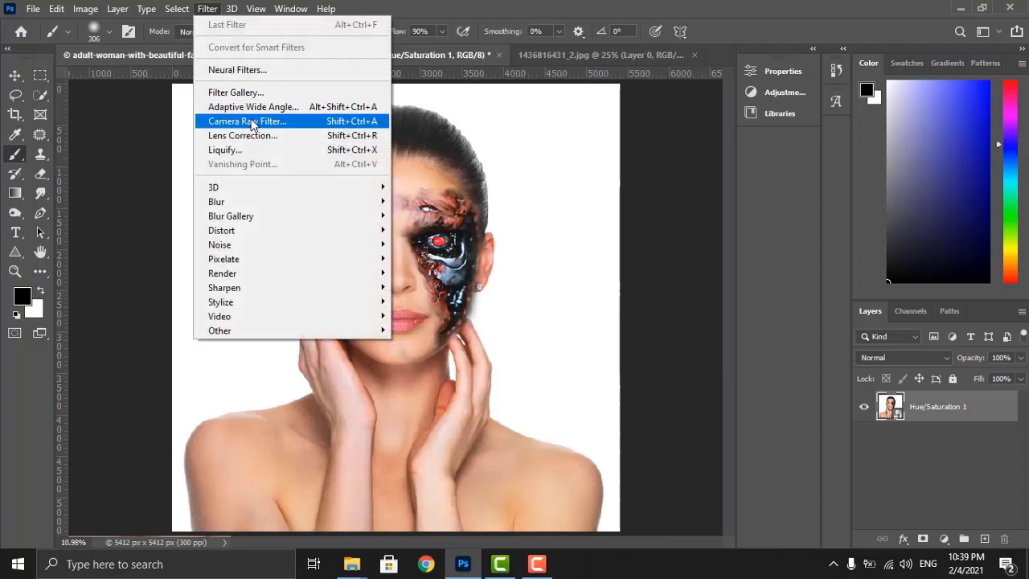
left_click(249, 125)
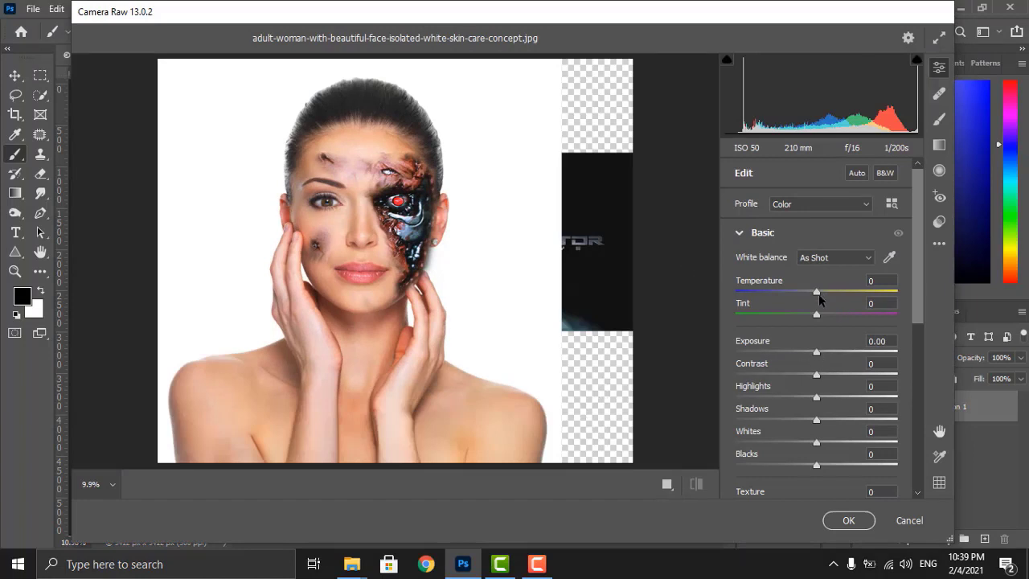
left_click_drag(816, 292, 821, 292)
left_click_drag(816, 351, 826, 374)
left_click_drag(823, 420, 833, 397)
Step: Set texture to +21 and vibrance to +3, shift the temperature cooler, and apply the Camera Raw Filter
scroll(826, 418, "down", 1)
scroll(816, 422, "down", 2)
left_click_drag(837, 479, 823, 476)
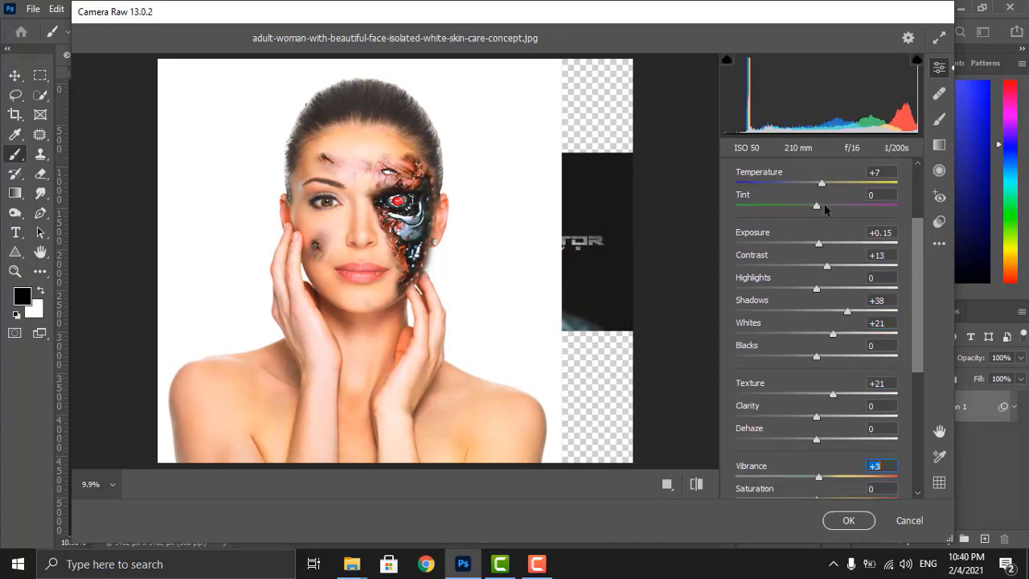
left_click_drag(821, 183, 810, 186)
left_click(847, 520)
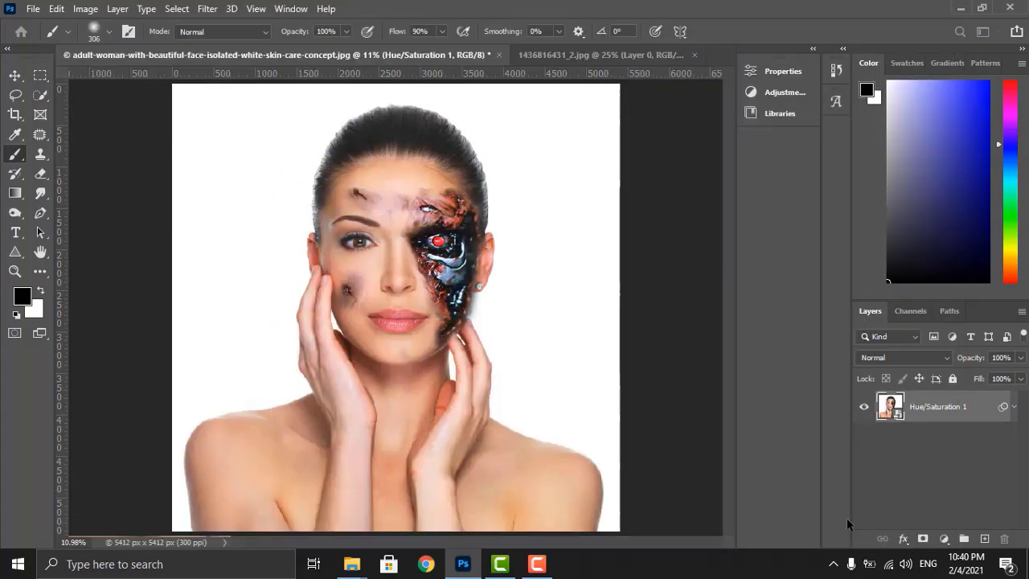